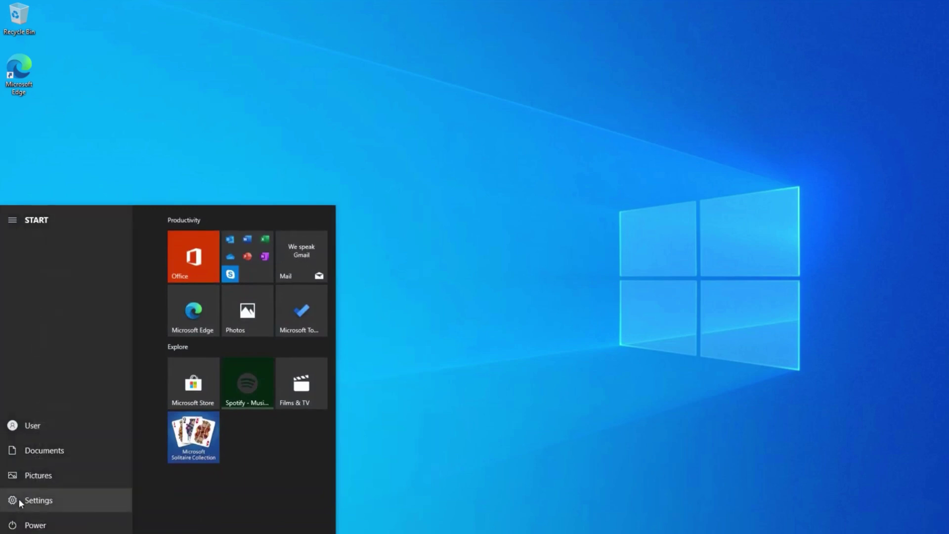
# - Open Windows Settings and go to the System > Recovery page
pyautogui.click(19, 499)
pyautogui.scroll(-5, 642, 173)
pyautogui.scroll(-2, 642, 177)
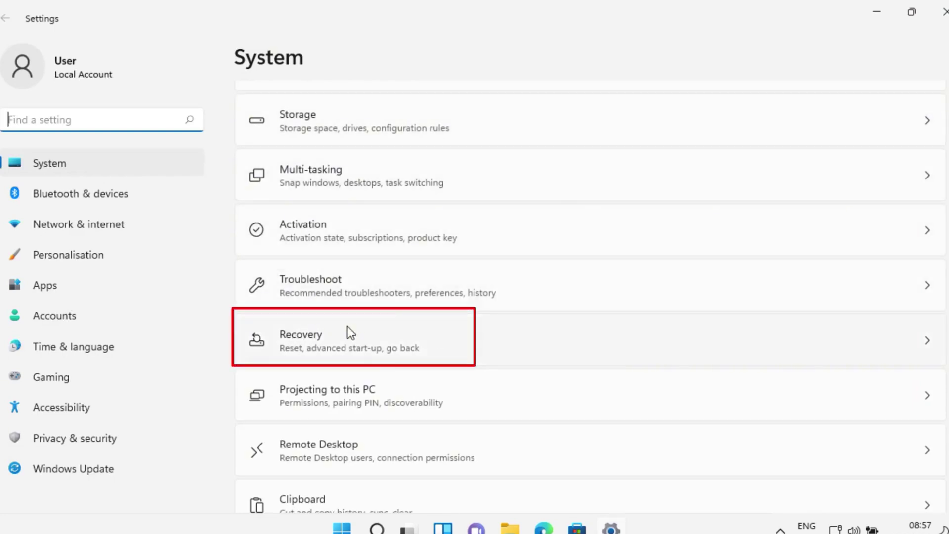
pyautogui.click(384, 330)
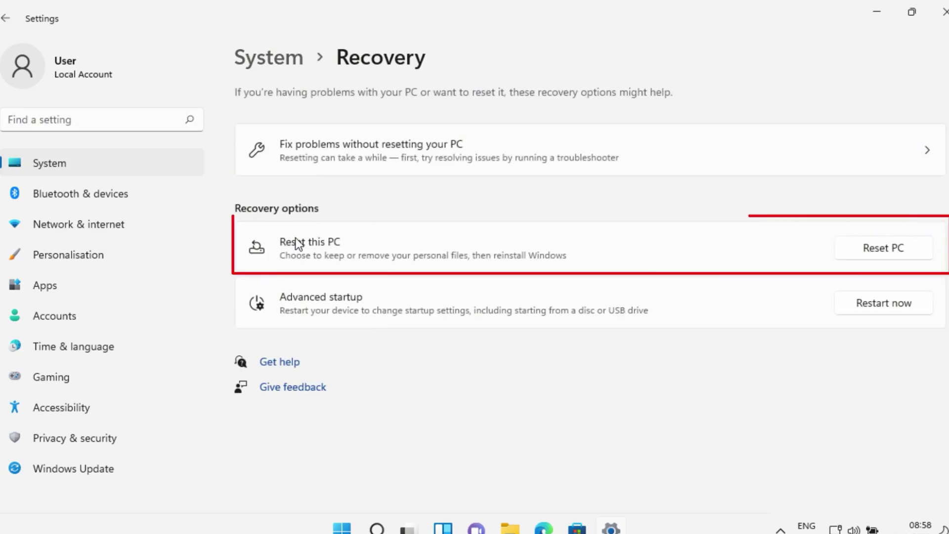
# - Start Reset this PC and choose Remove everything
pyautogui.click(863, 249)
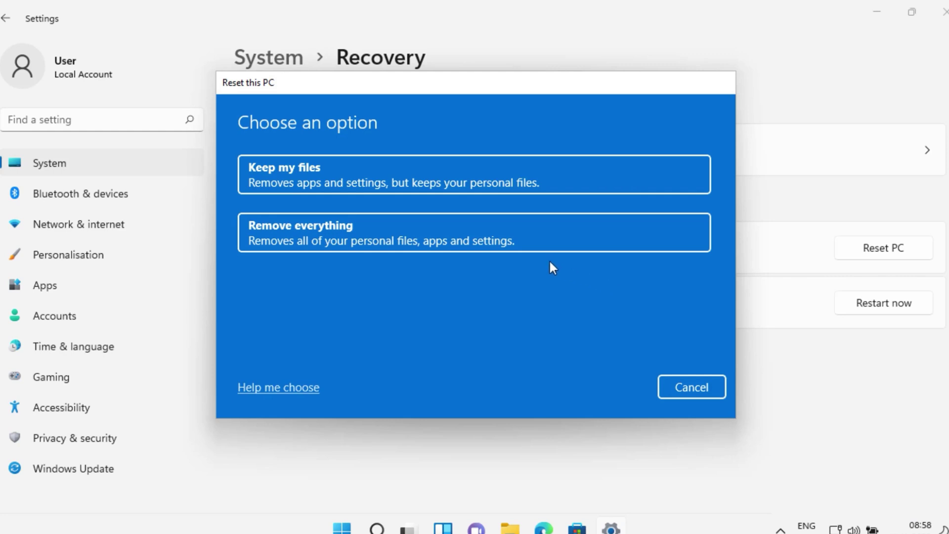
pyautogui.click(416, 236)
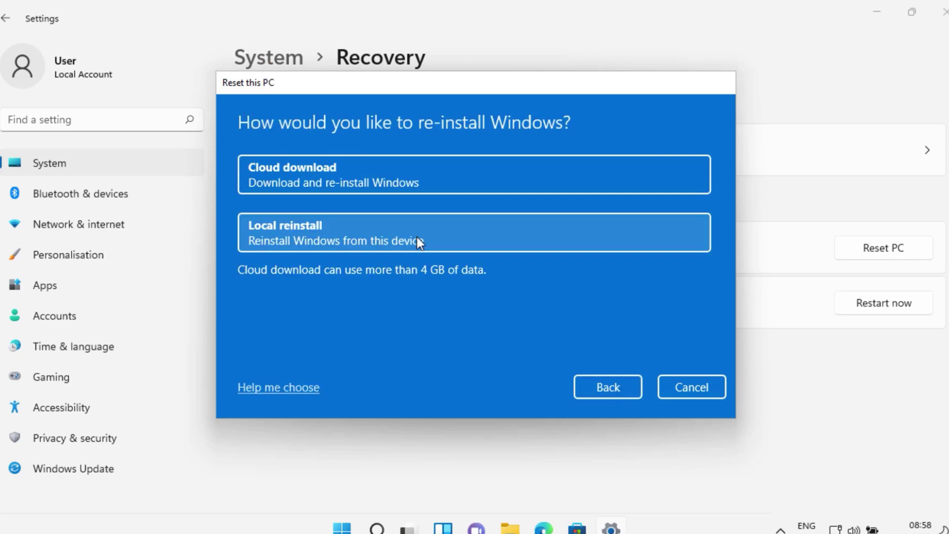
# - Choose Cloud download, switch Clean data to Yes, and confirm the reset settings
pyautogui.click(418, 177)
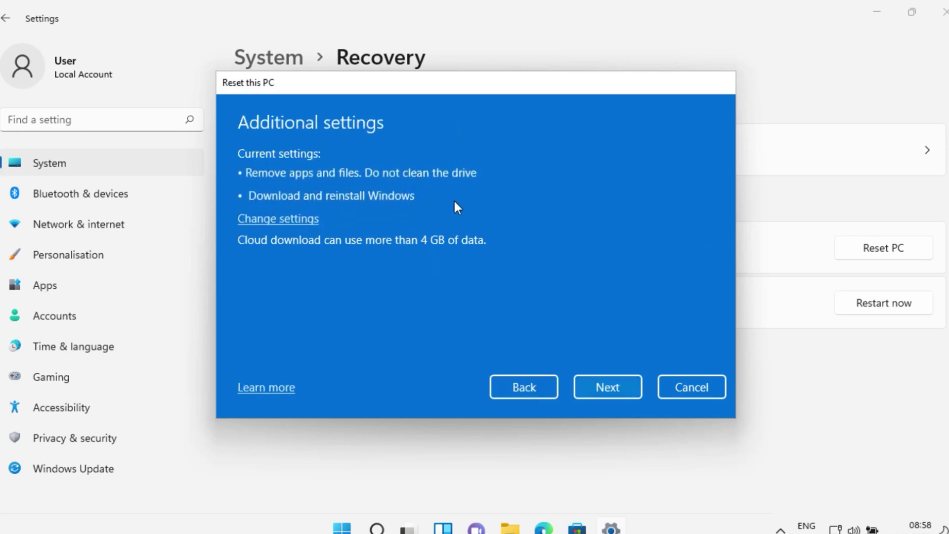
pyautogui.click(308, 223)
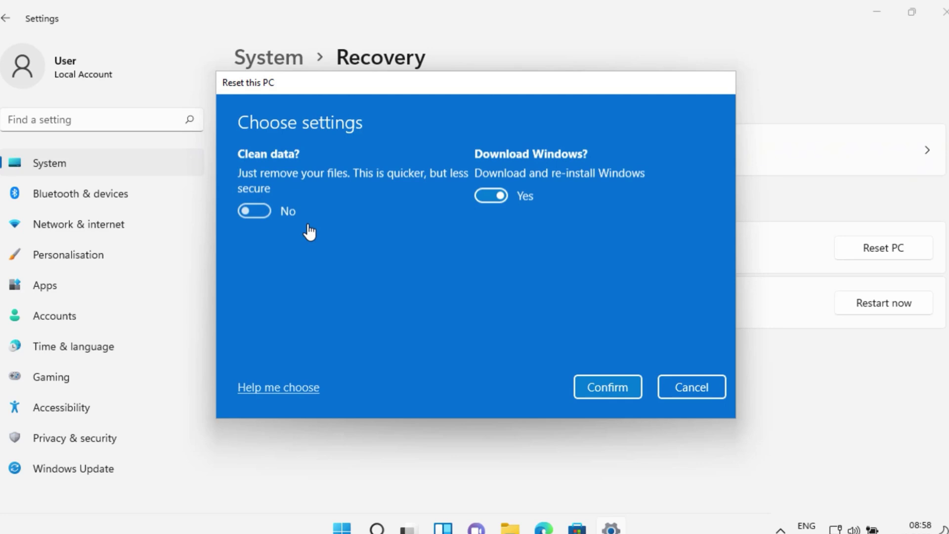
pyautogui.click(261, 209)
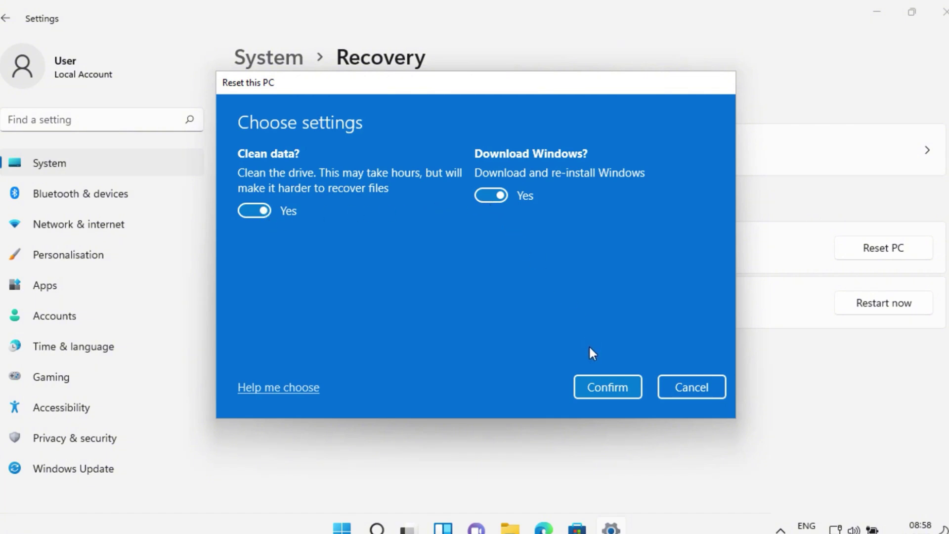
pyautogui.click(599, 389)
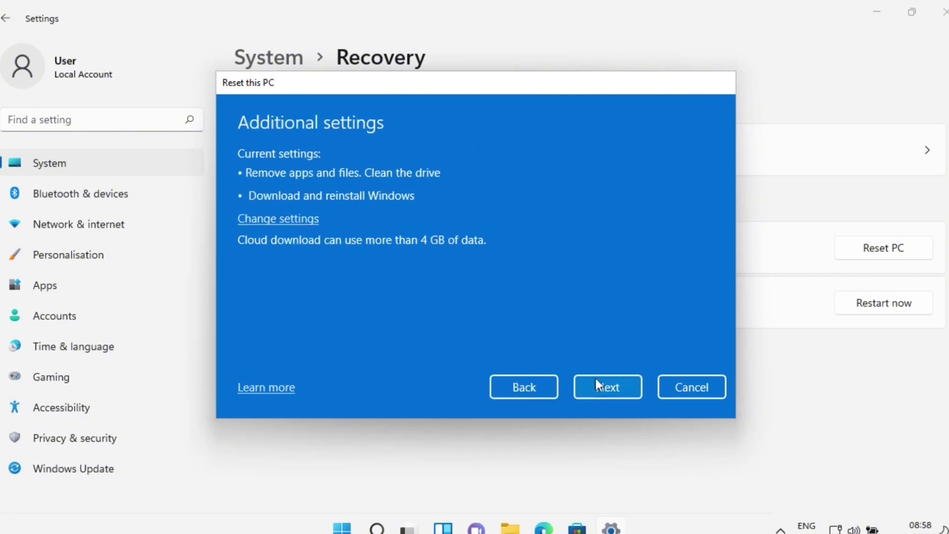
# - Accept the Additional settings summary and begin the reset on Ready to reset this PC
pyautogui.click(596, 379)
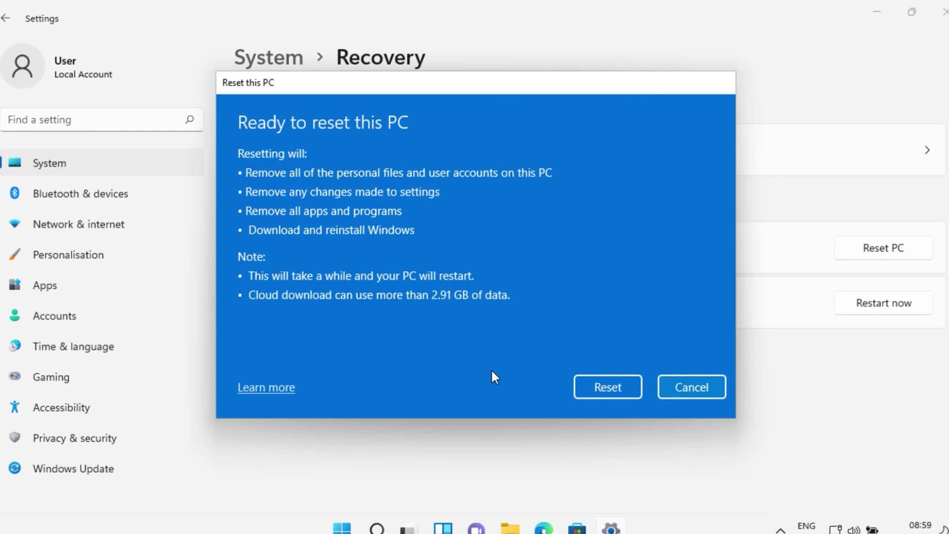
pyautogui.click(600, 385)
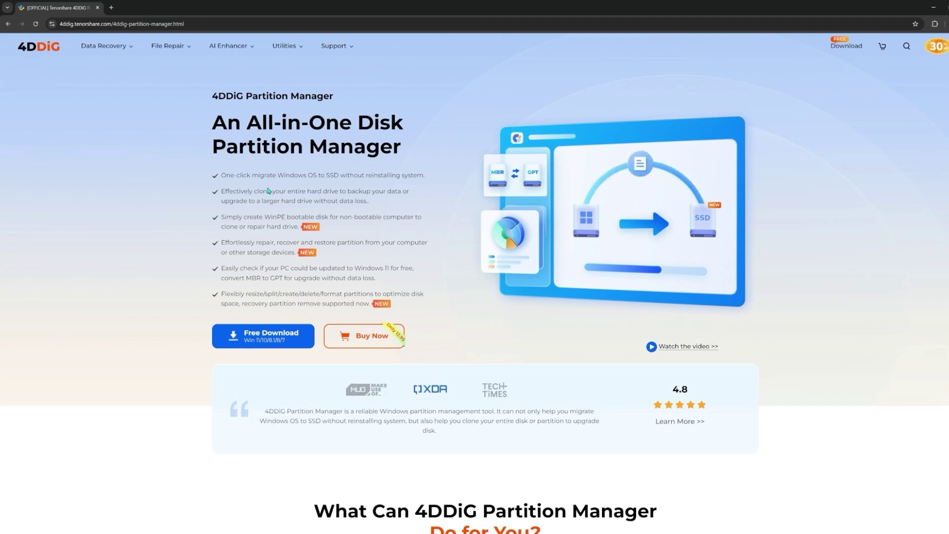
# - Scroll through the feature sections of the 4DDiG Partition Manager product page
pyautogui.scroll(-8, 268, 191)
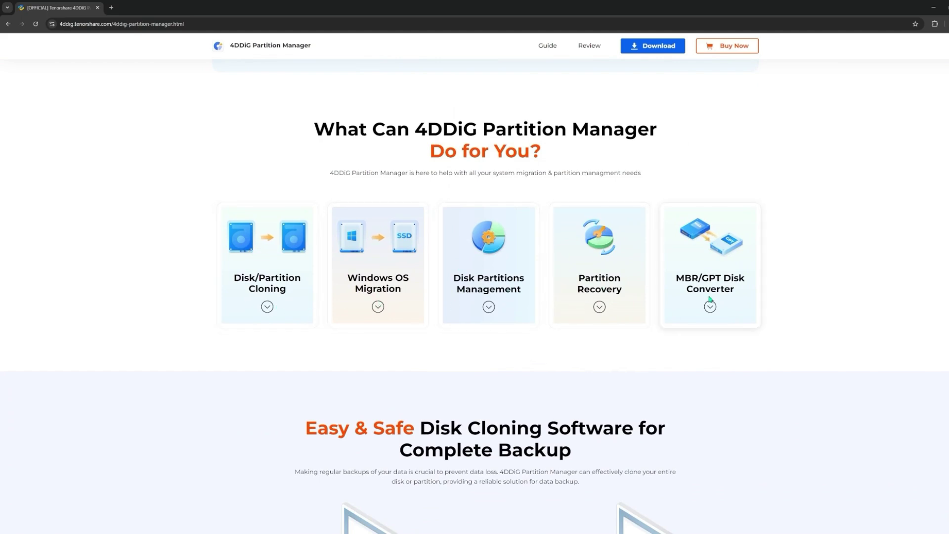
pyautogui.scroll(-6, 713, 331)
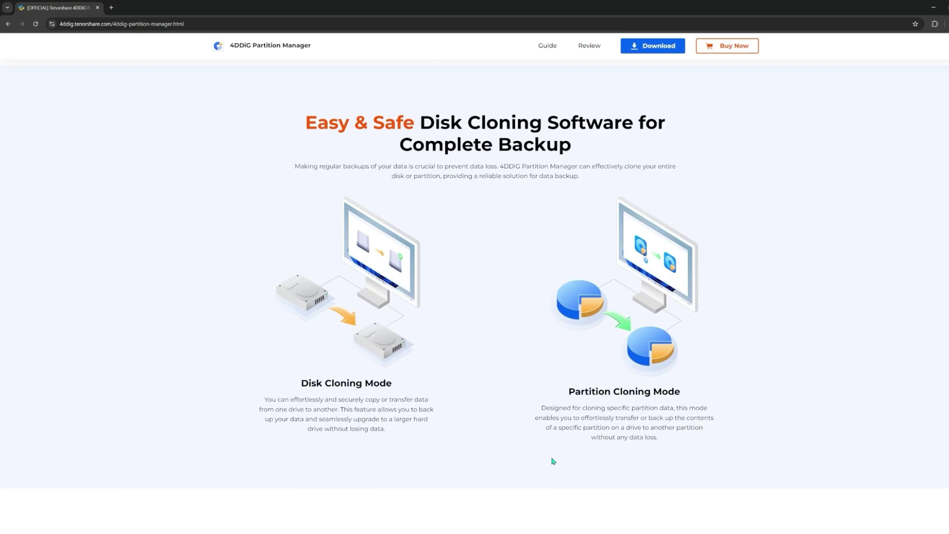
pyautogui.scroll(-10, 364, 135)
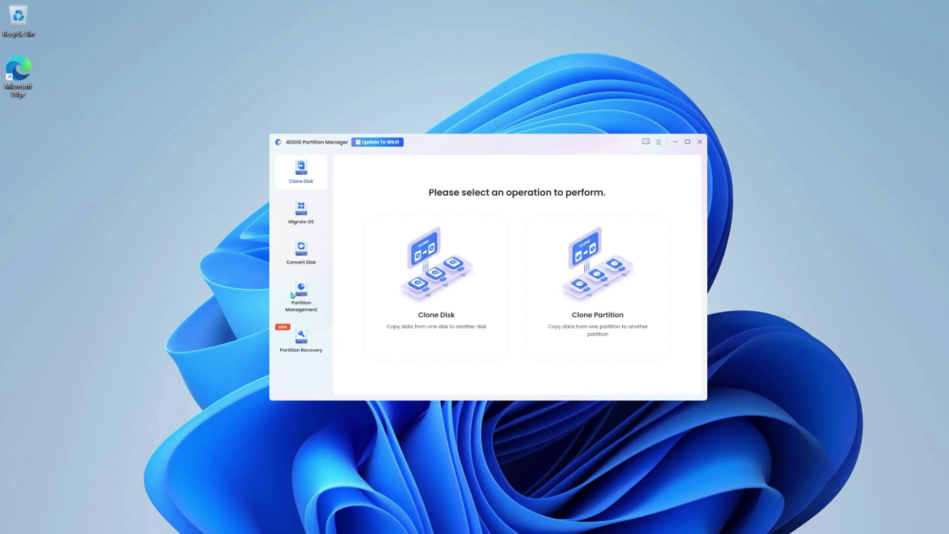
# - Open the Data erase tool under Partition Recovery in 4DDiG Partition Manager
pyautogui.click(300, 345)
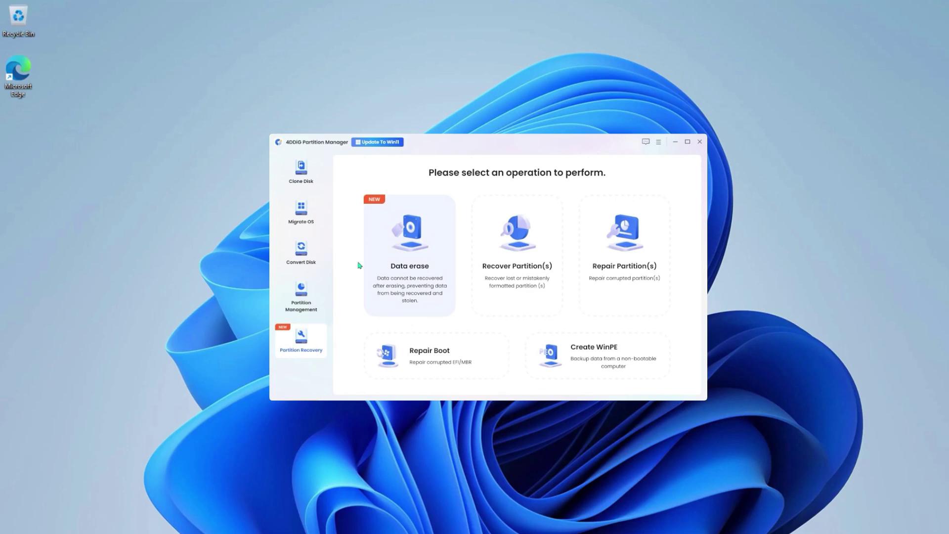
pyautogui.click(414, 268)
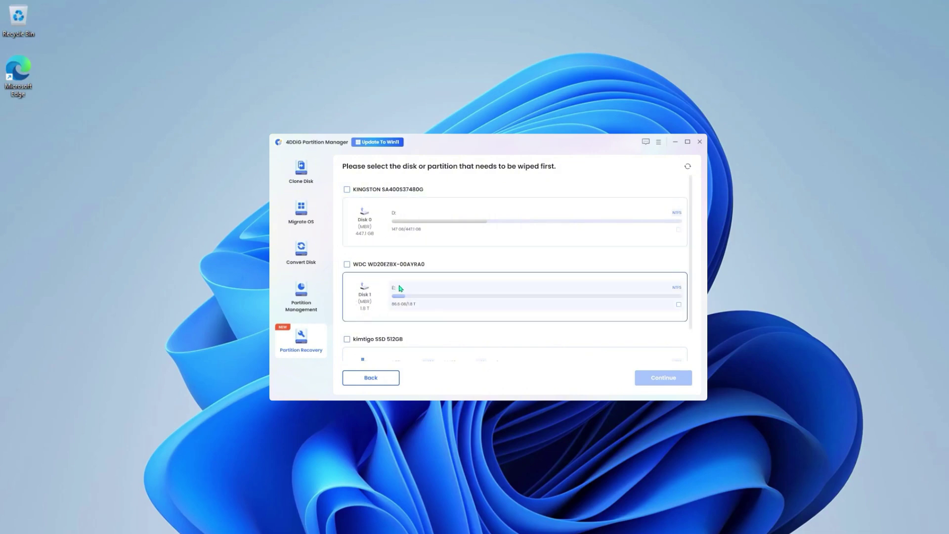
pyautogui.scroll(-1, 553, 332)
# - Tick the WDC disk and the kimtigo SSD 512GB for wiping and continue
pyautogui.click(346, 301)
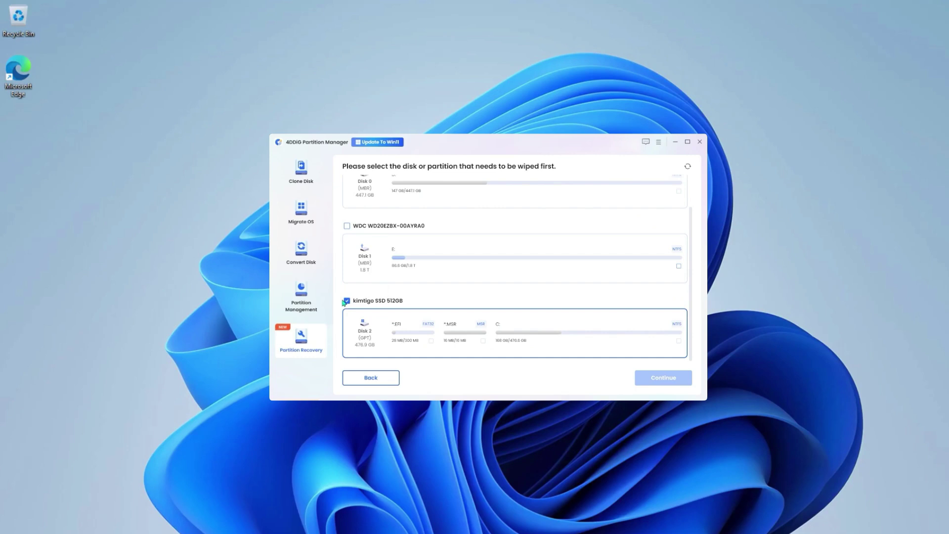
pyautogui.click(346, 300)
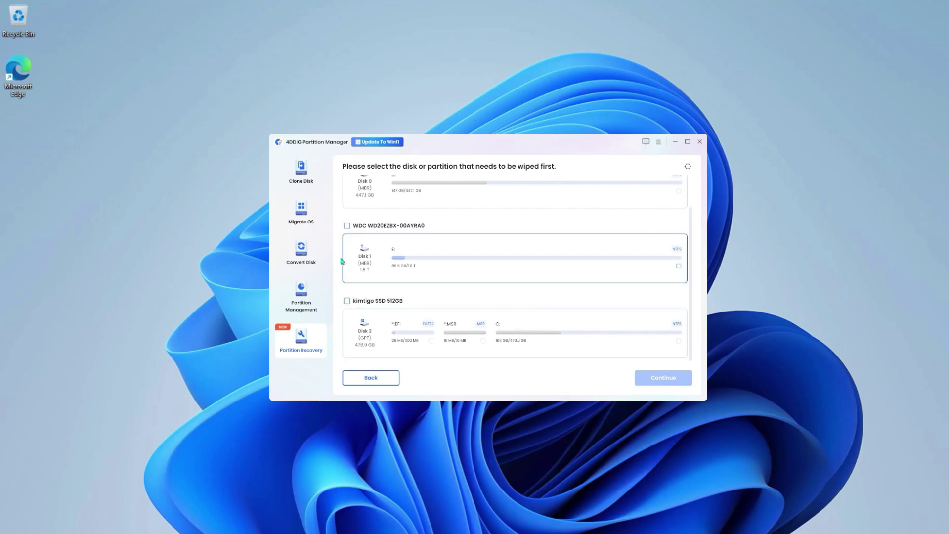
pyautogui.click(347, 225)
pyautogui.scroll(1, 366, 237)
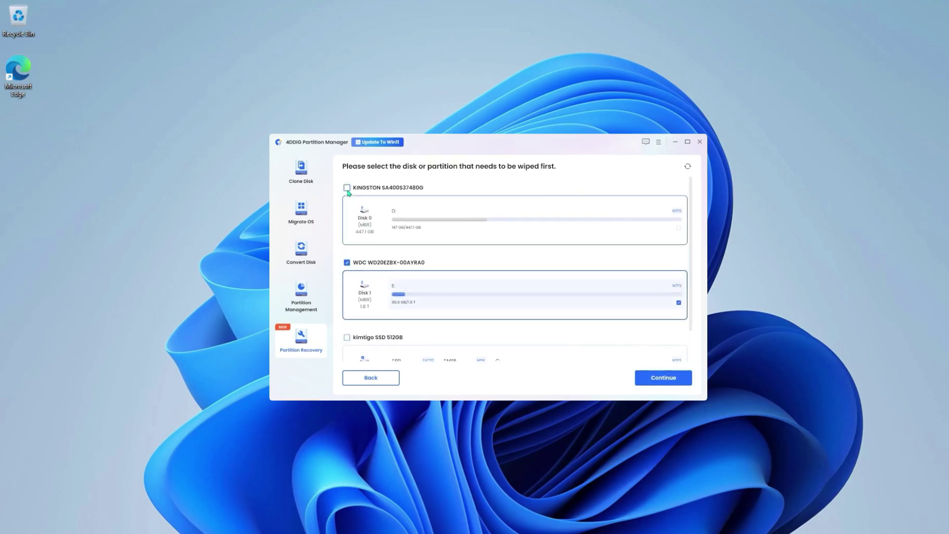
pyautogui.scroll(-1, 406, 247)
pyautogui.click(347, 319)
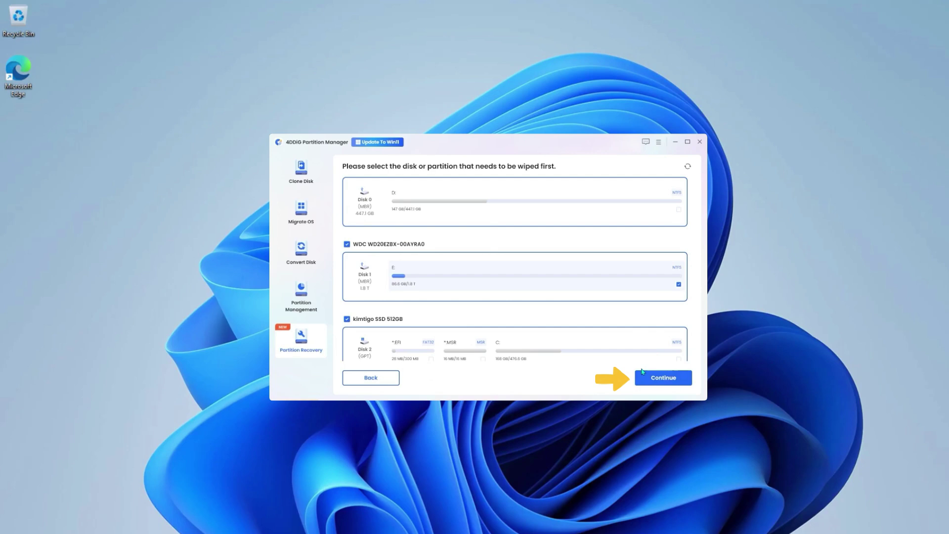
pyautogui.click(671, 389)
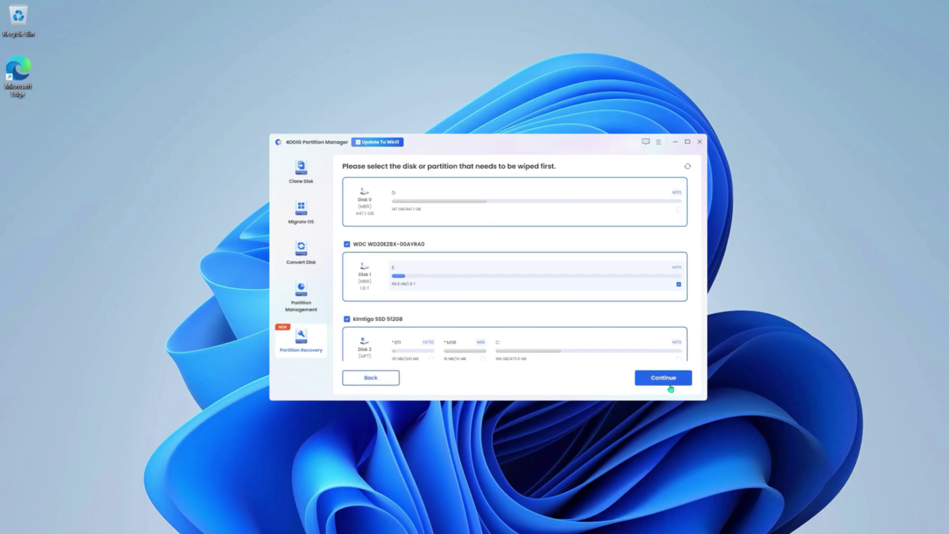